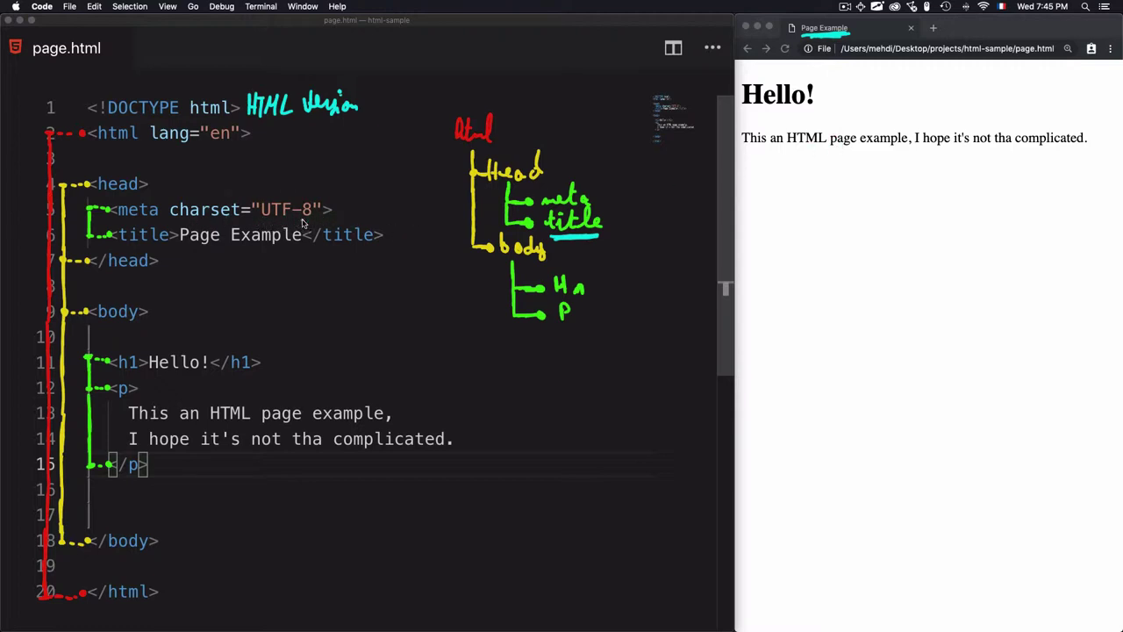
Switch from the annotated page.html over to the browser window
{"action": "key", "text": "super+Tab"}
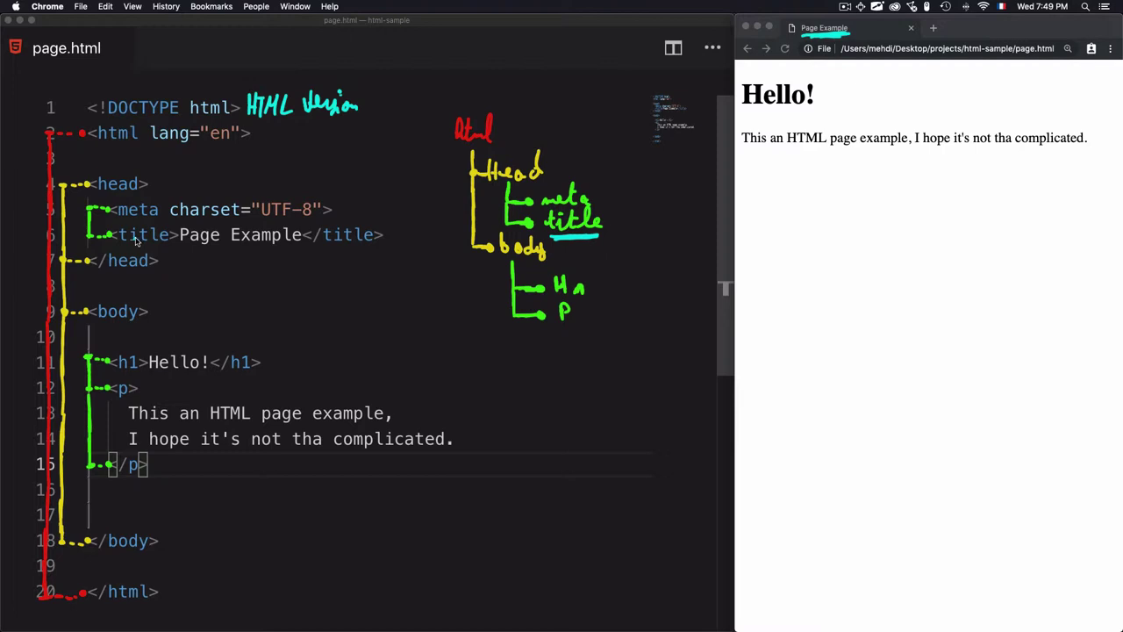
{"action": "left_click", "coordinate": [591, 123]}
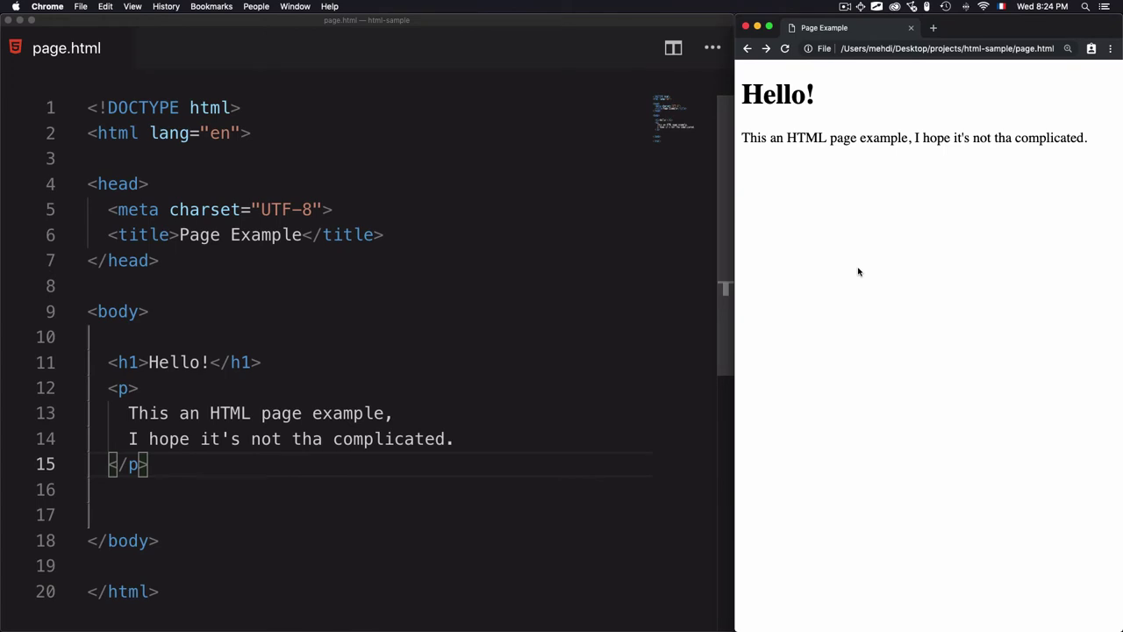
Load wordpress.org in a new Chrome tab and make the browser full screen
{"action": "key", "text": "cmd+t"}
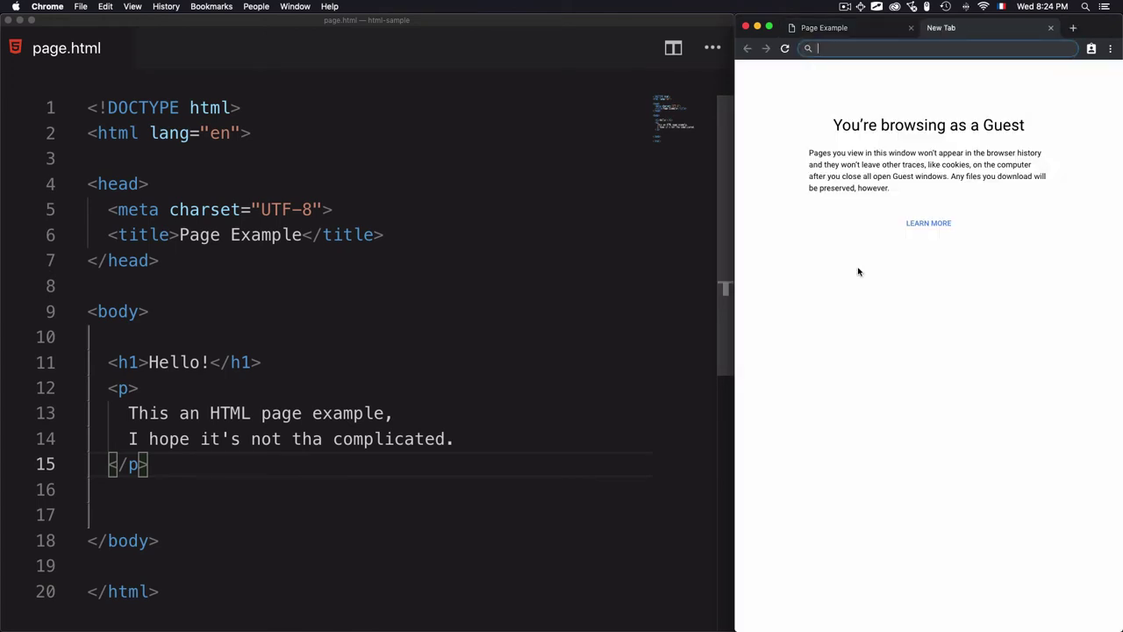
{"action": "type", "text": "wordpress.org"}
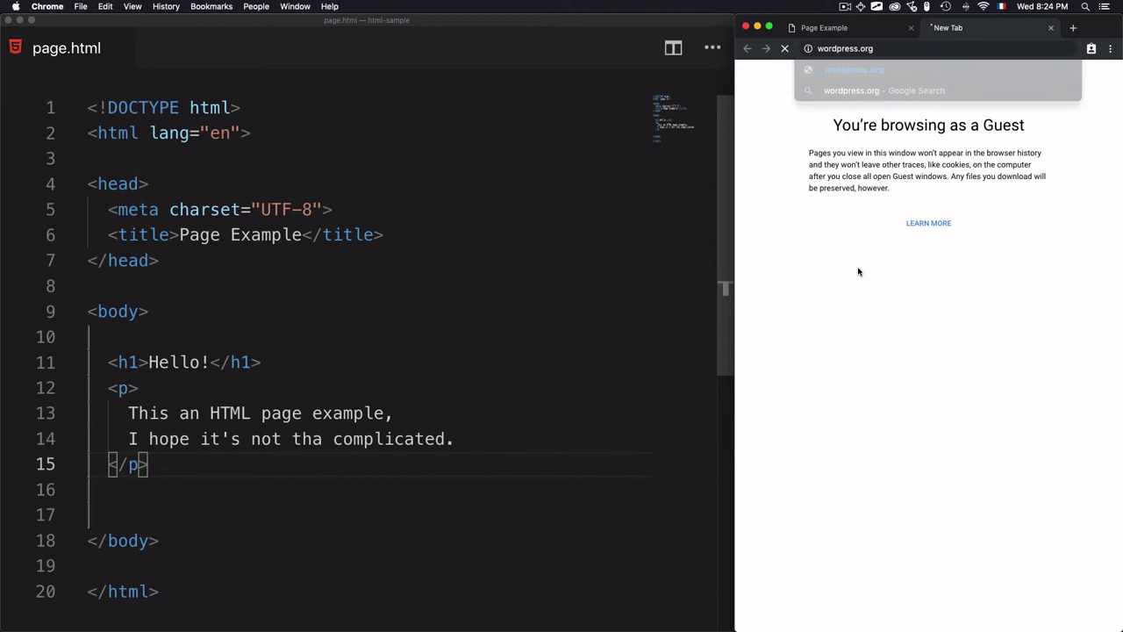
{"action": "key", "text": "Return"}
{"action": "key", "text": "super+alt+f"}
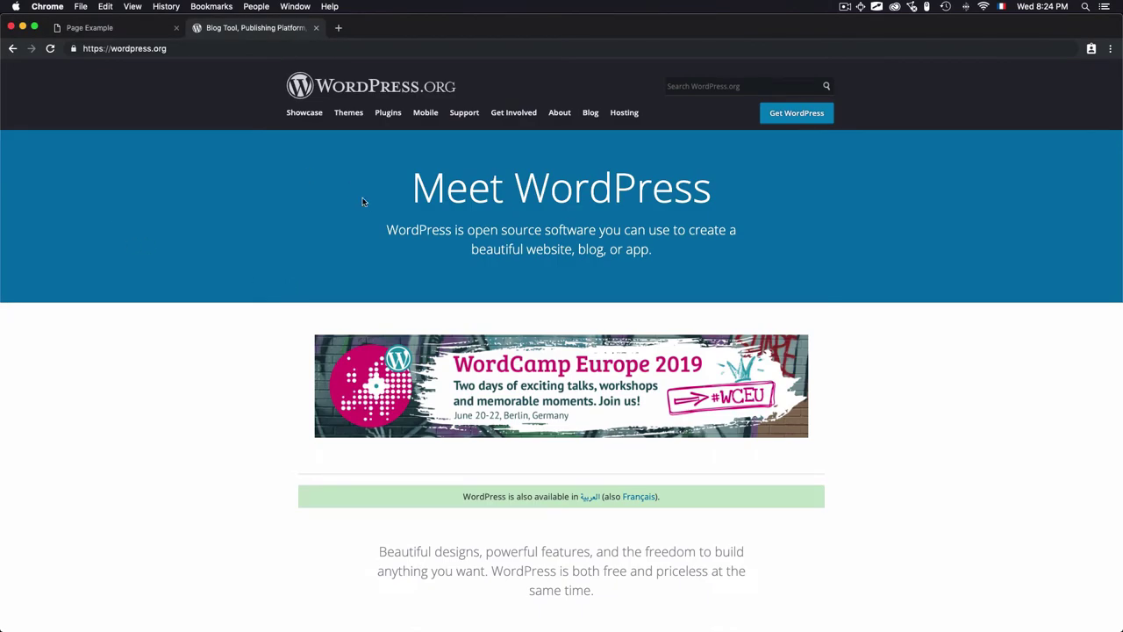
View wordpress.org's page source, scroll through it, then return to the live site tab
{"action": "right_click", "coordinate": [128, 244]}
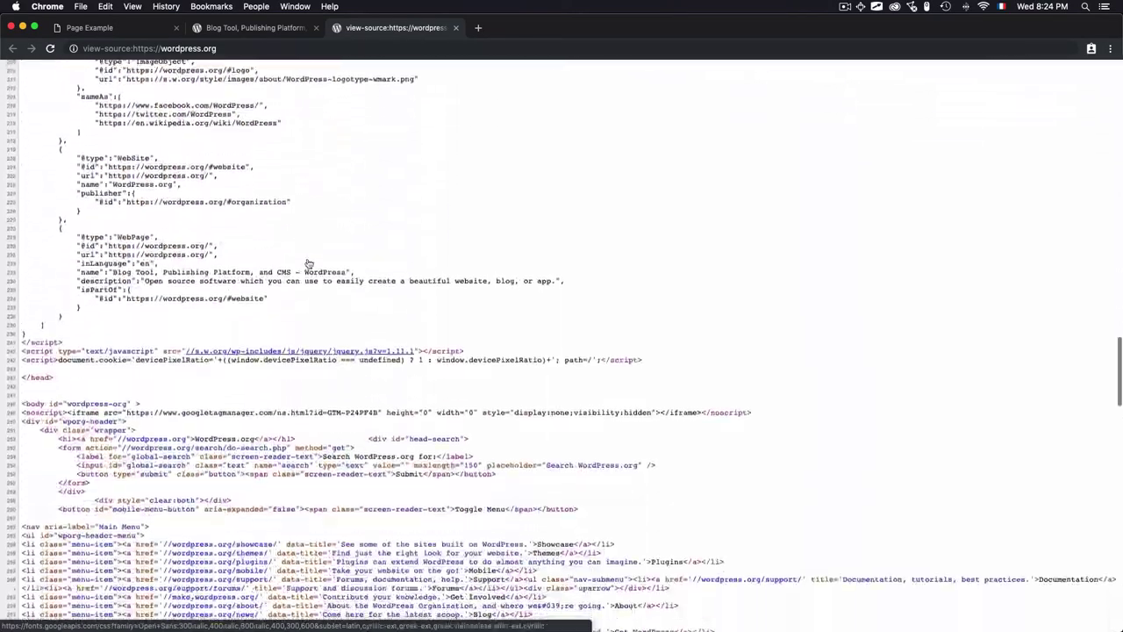
{"action": "scroll", "coordinate": [308, 263], "scroll_direction": "down", "scroll_amount": 5}
{"action": "scroll", "coordinate": [308, 263], "scroll_direction": "down", "scroll_amount": 5}
{"action": "scroll", "coordinate": [308, 263], "scroll_direction": "down", "scroll_amount": 5}
{"action": "scroll", "coordinate": [308, 263], "scroll_direction": "down", "scroll_amount": 5}
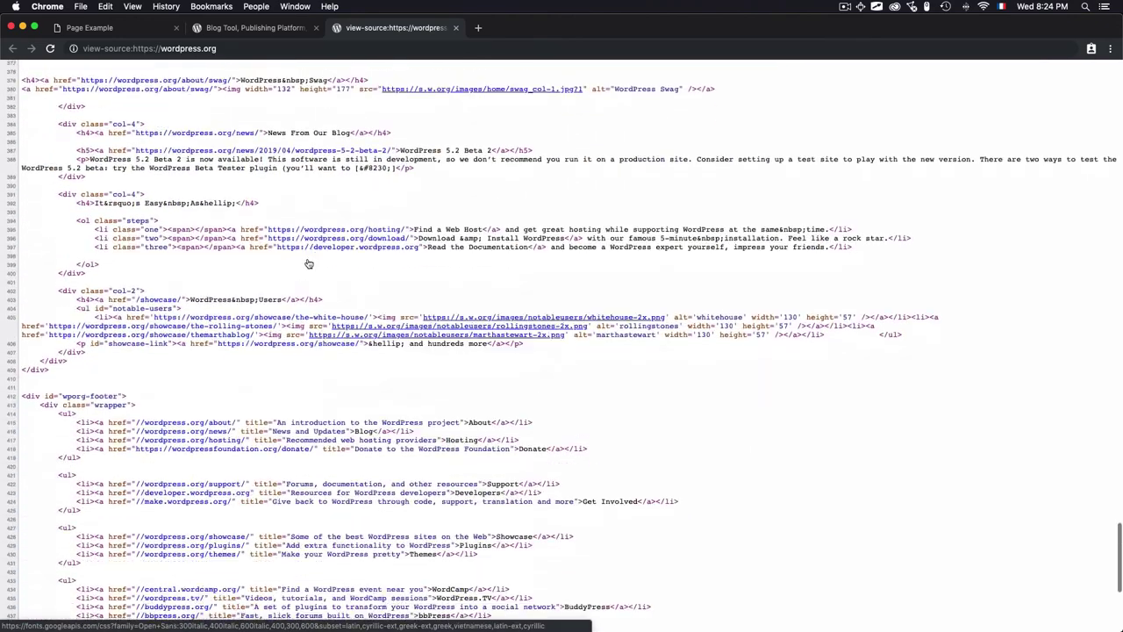
{"action": "scroll", "coordinate": [308, 263], "scroll_direction": "down", "scroll_amount": 5}
{"action": "key", "text": "ctrl+shift+Tab"}
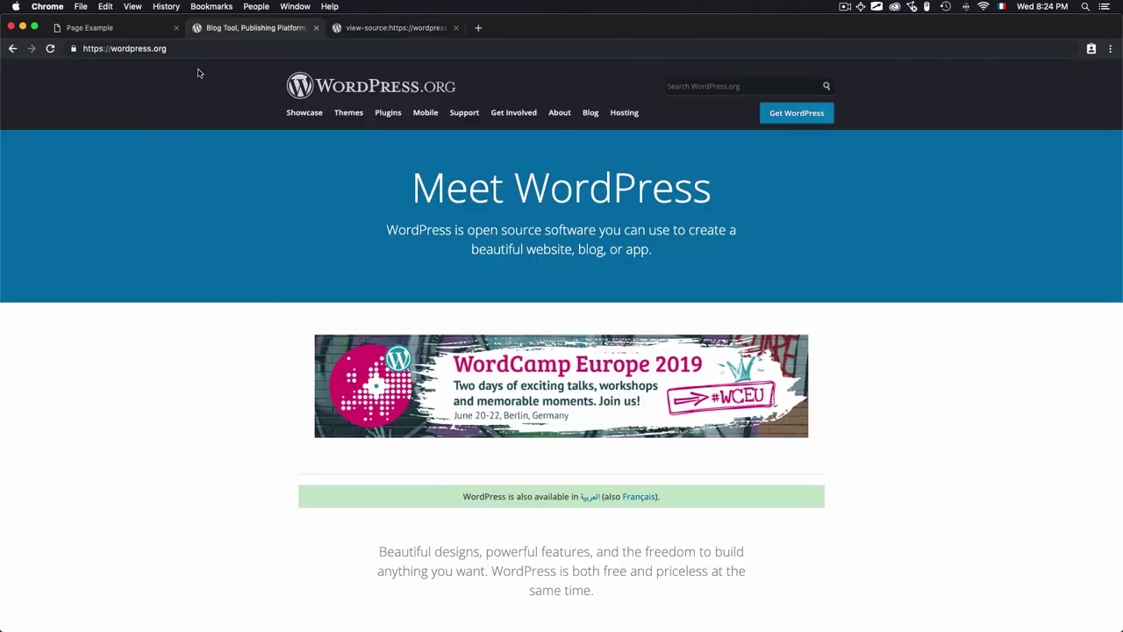
Open Chrome's developer tools on the wordpress.org page via Inspect
{"action": "right_click", "coordinate": [128, 231]}
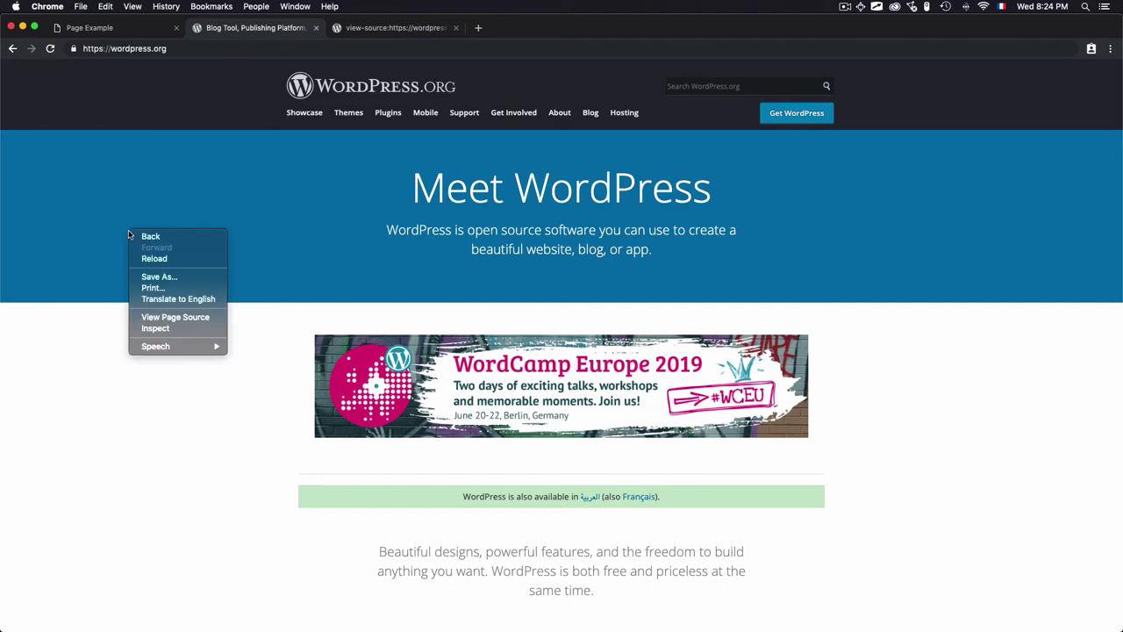
{"action": "left_click", "coordinate": [162, 328]}
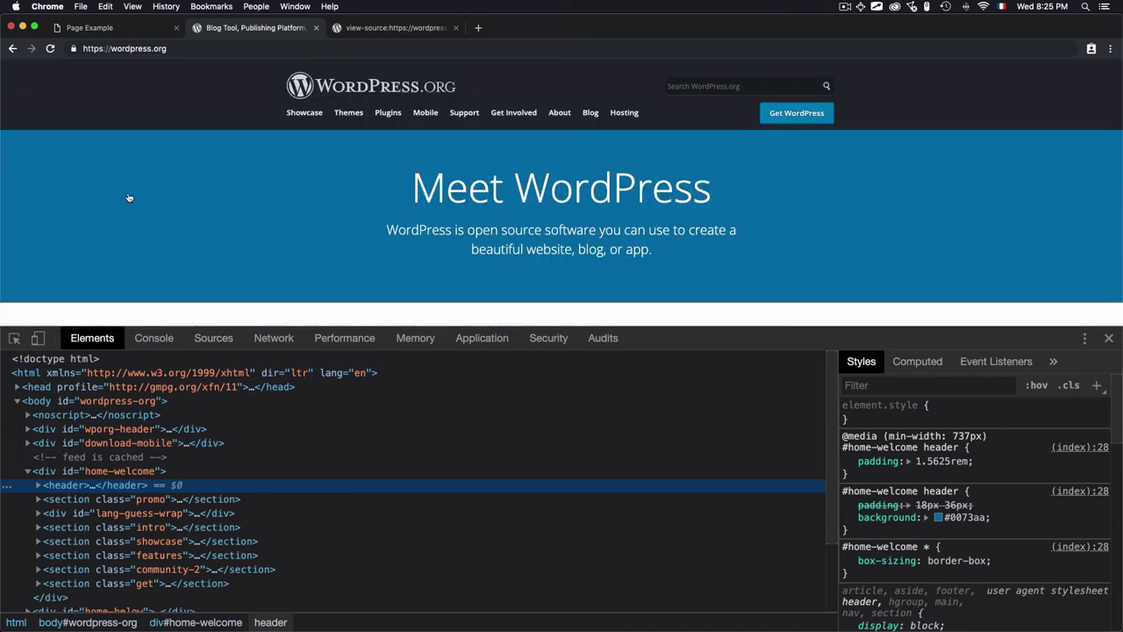
{"action": "right_click", "coordinate": [129, 197]}
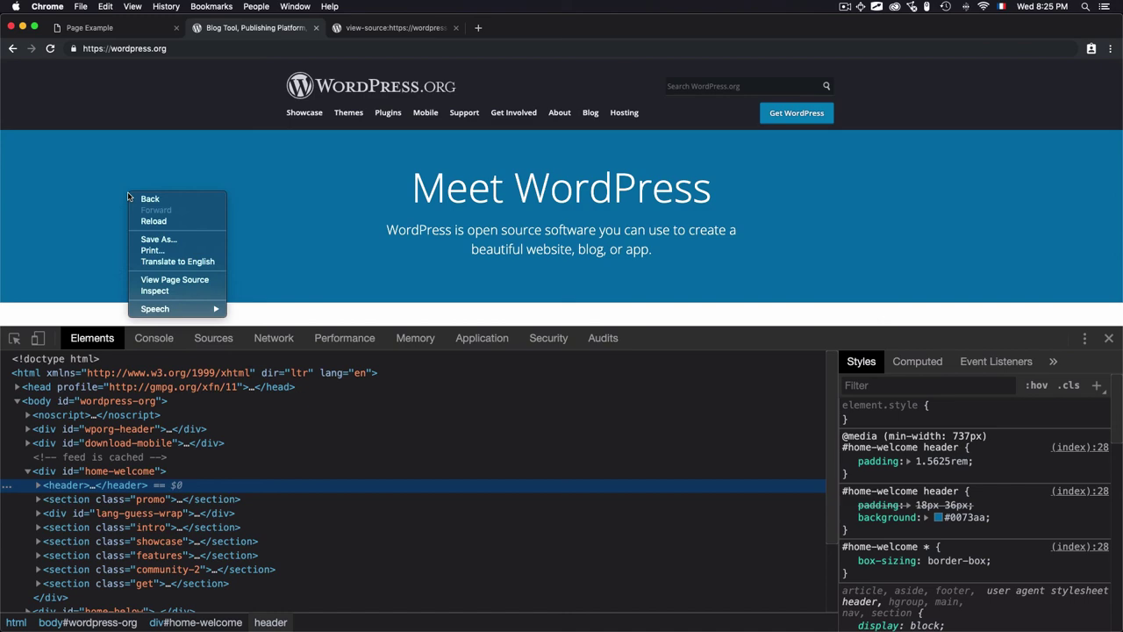
{"action": "left_click", "coordinate": [140, 308]}
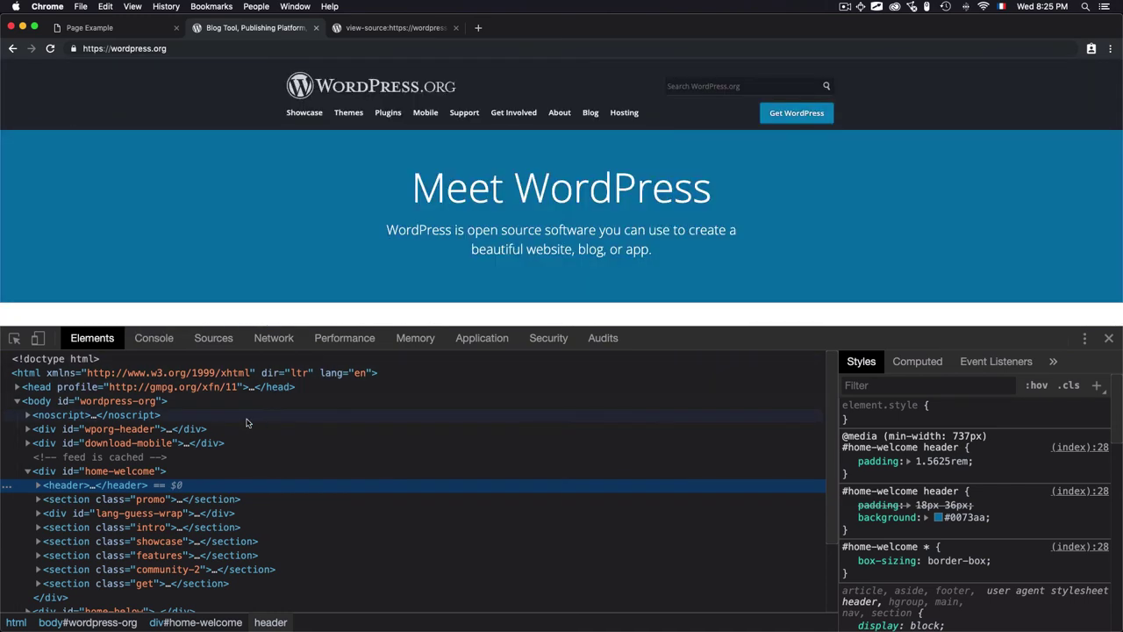
{"action": "scroll", "coordinate": [48, 474], "scroll_direction": "down", "scroll_amount": 2}
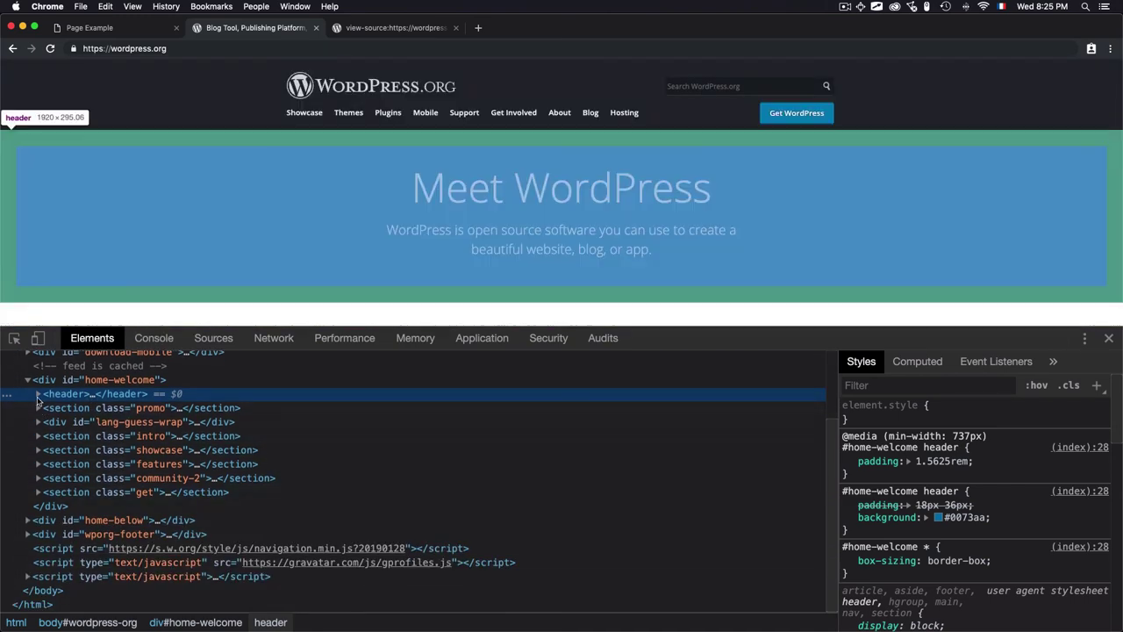
Explore the header and subheading, collapse div#home-welcome, and expand div#wporg-footer
{"action": "left_click", "coordinate": [39, 394]}
{"action": "left_click", "coordinate": [49, 422]}
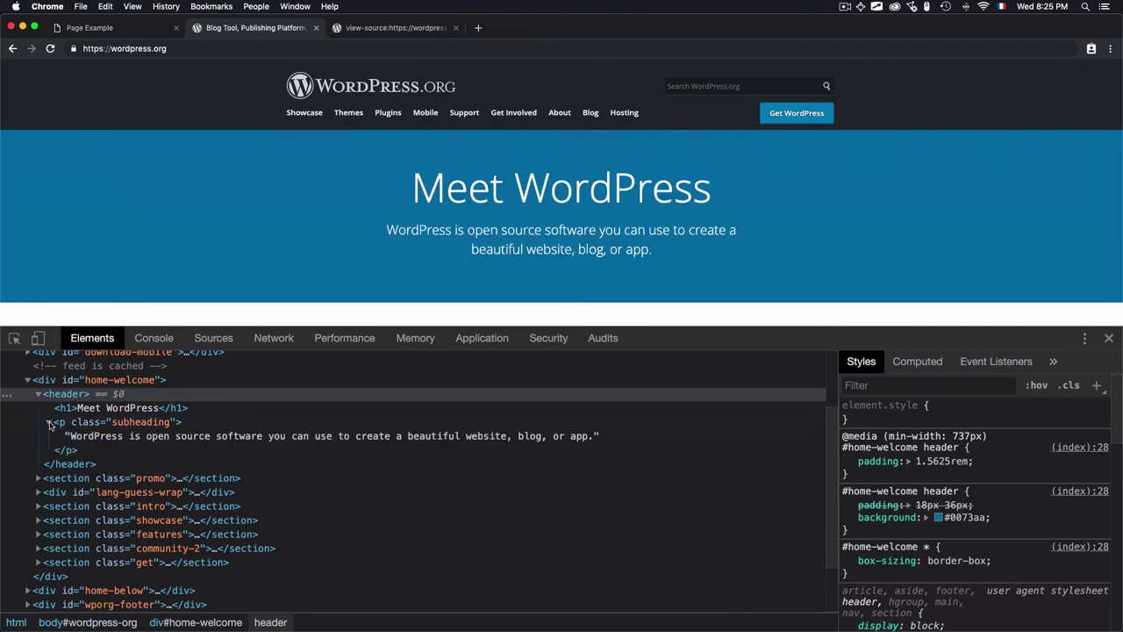
{"action": "left_click", "coordinate": [48, 422]}
{"action": "left_click", "coordinate": [28, 380]}
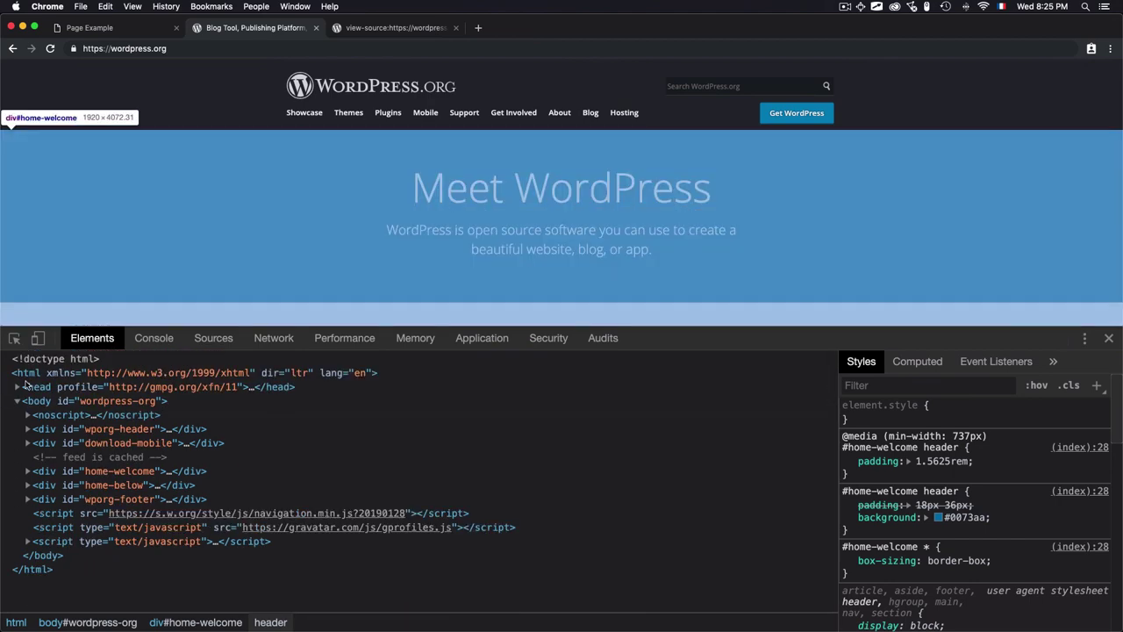
{"action": "left_click", "coordinate": [28, 498]}
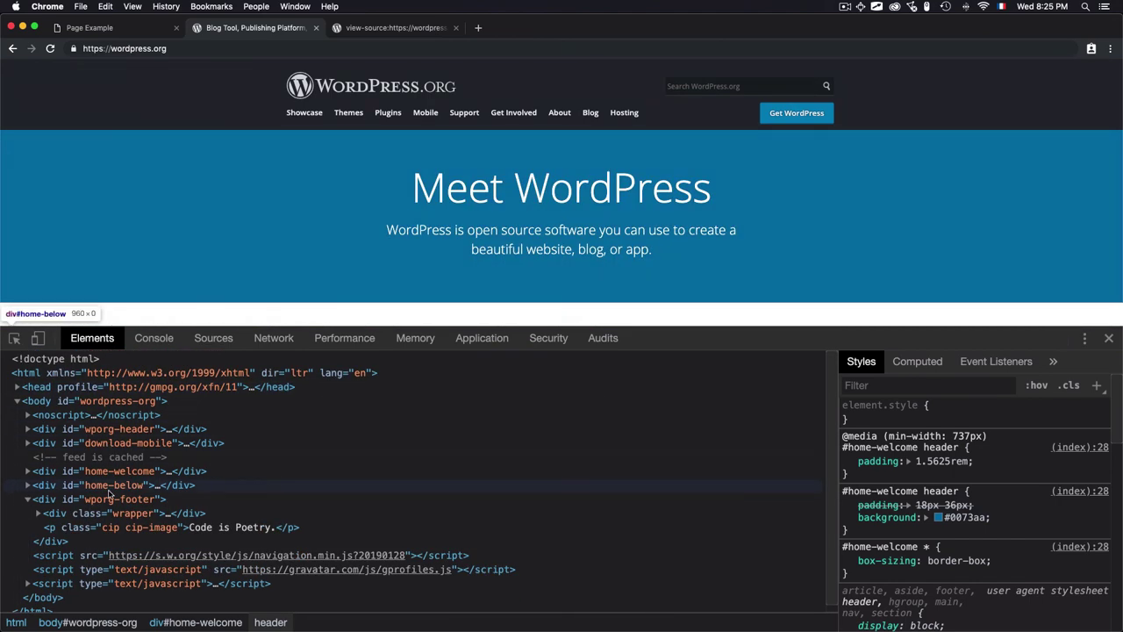